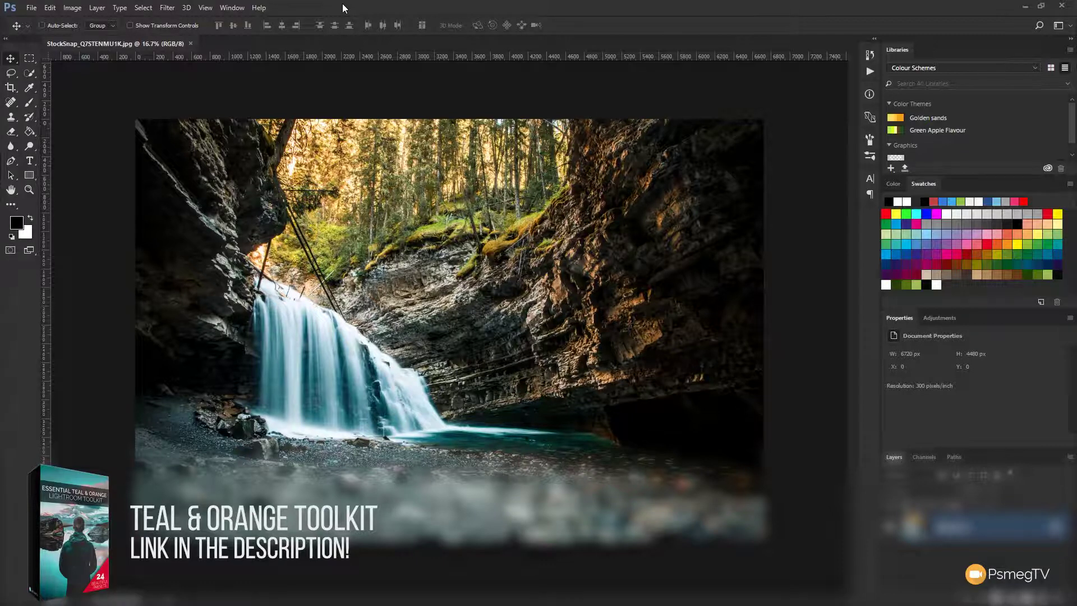
Open the waterfall photo in the Camera Raw Filter from the Filter menu
click(167, 8)
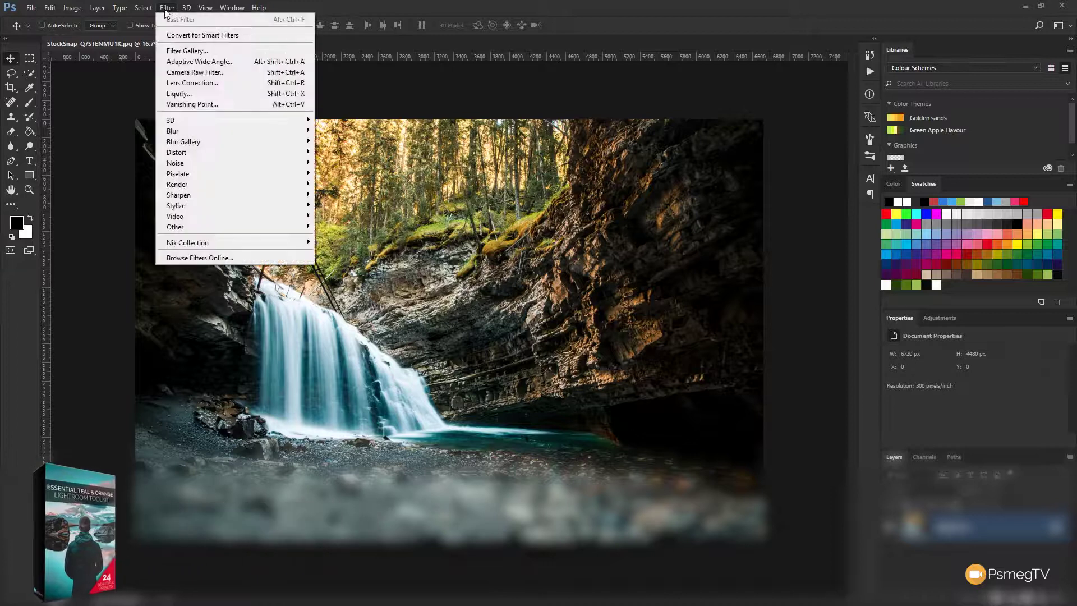
click(178, 73)
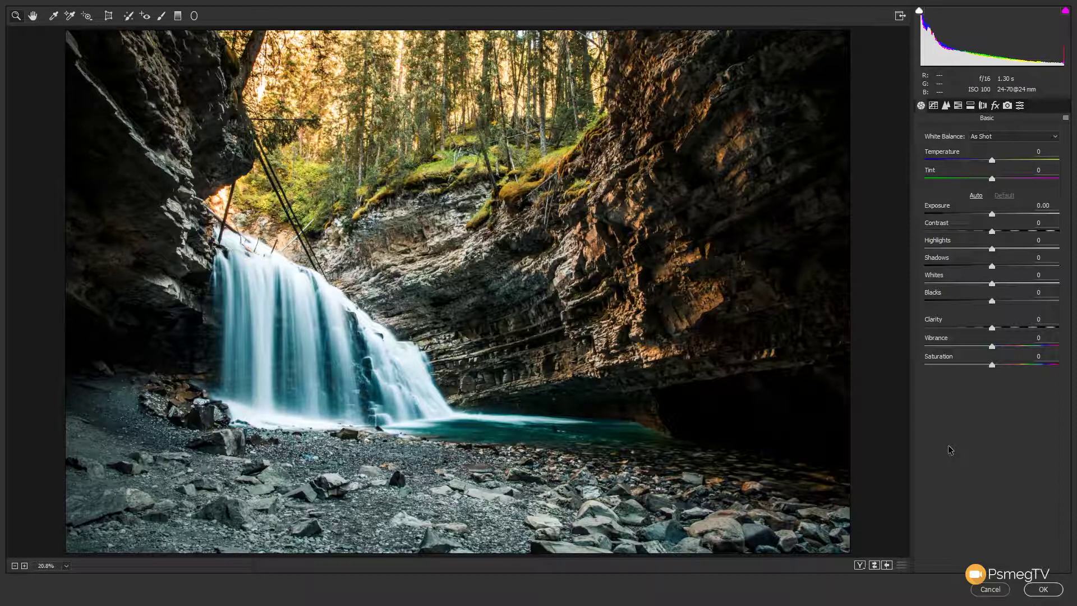
In Camera Calibration, set Blue Primary Hue to -54 and Red Primary Hue to +28
click(1007, 106)
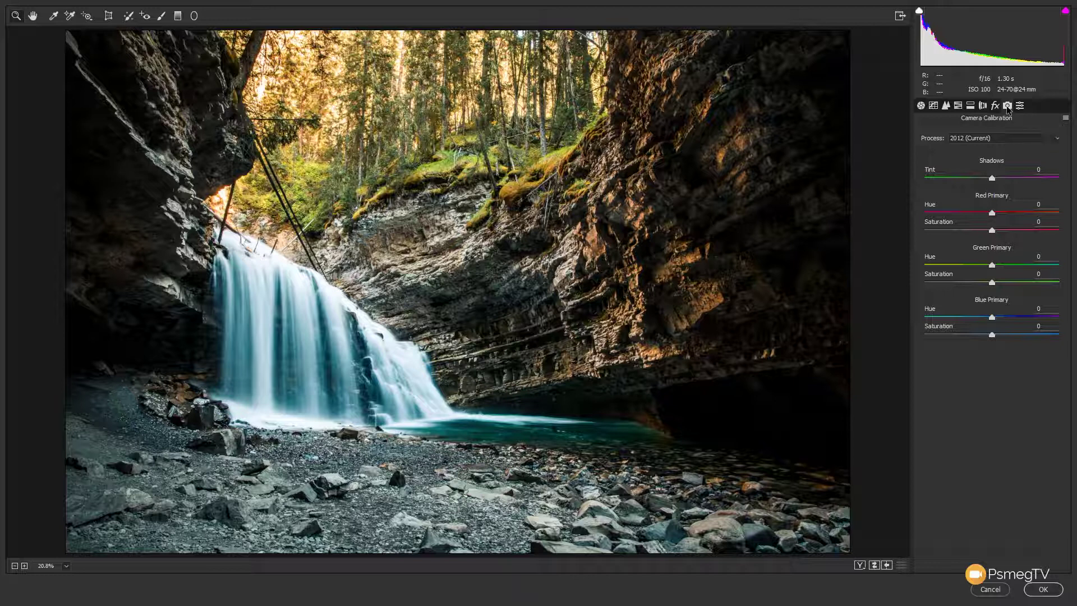
drag(992, 320, 914, 328)
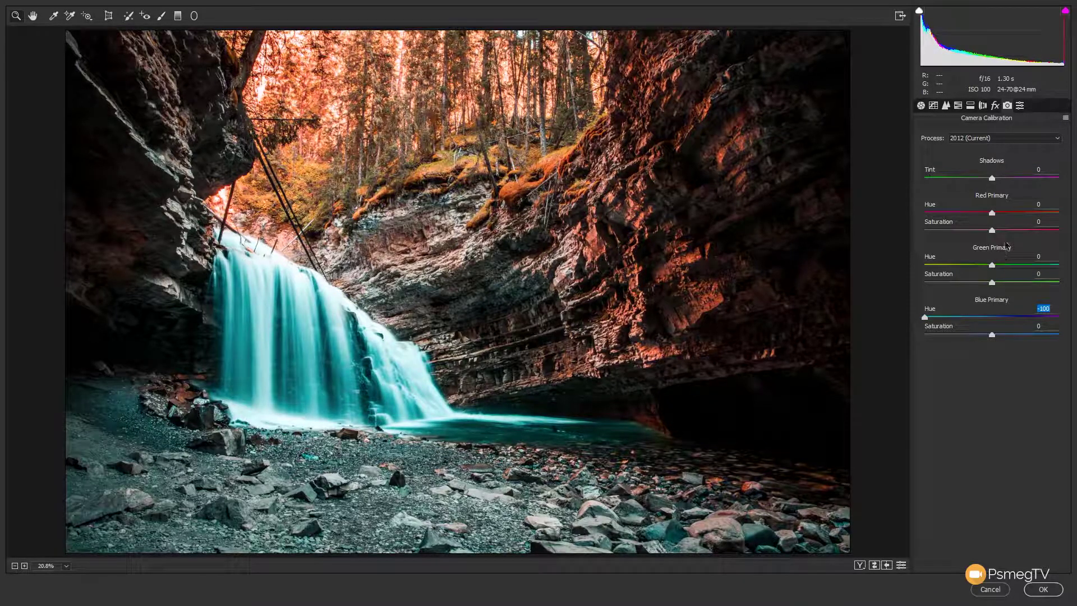
drag(991, 213, 1009, 214)
drag(925, 317, 959, 319)
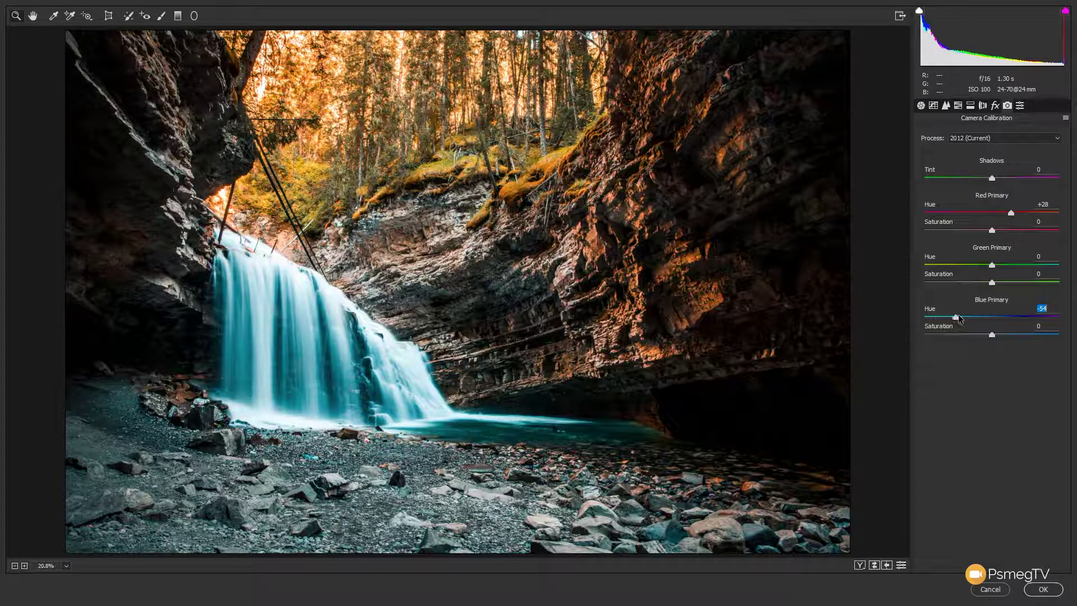
Add shadow, midtone and highlight points to the tone curve and lift the black point for matte shadows
click(921, 106)
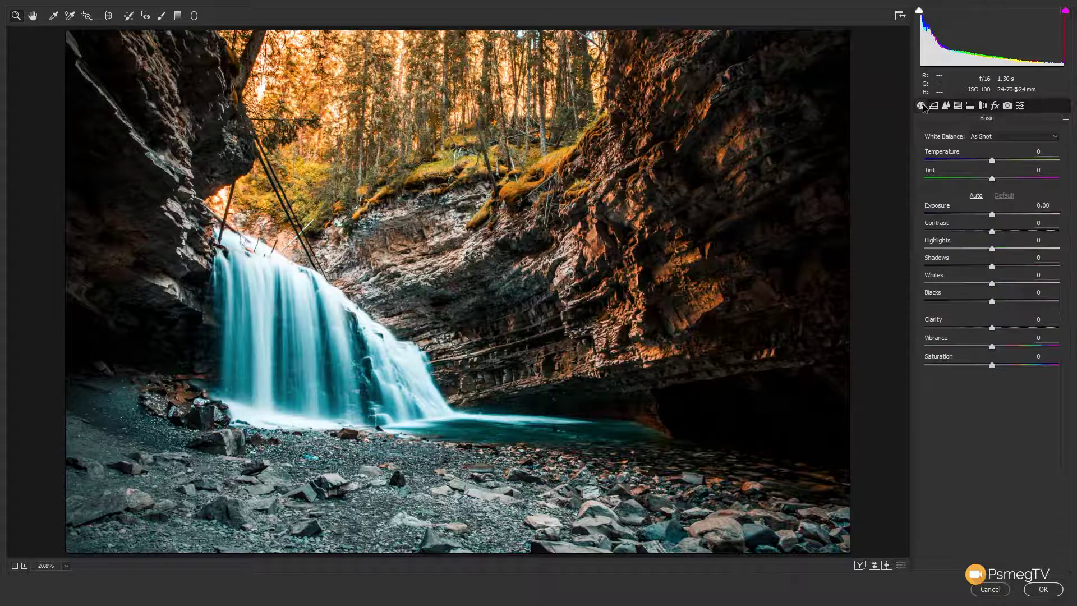
click(933, 106)
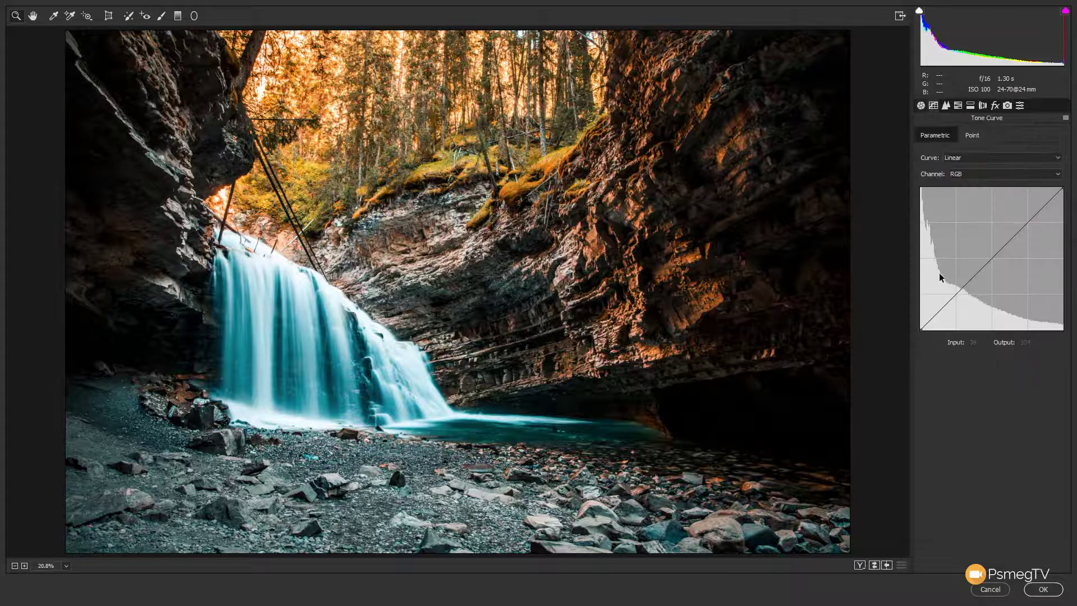
click(957, 294)
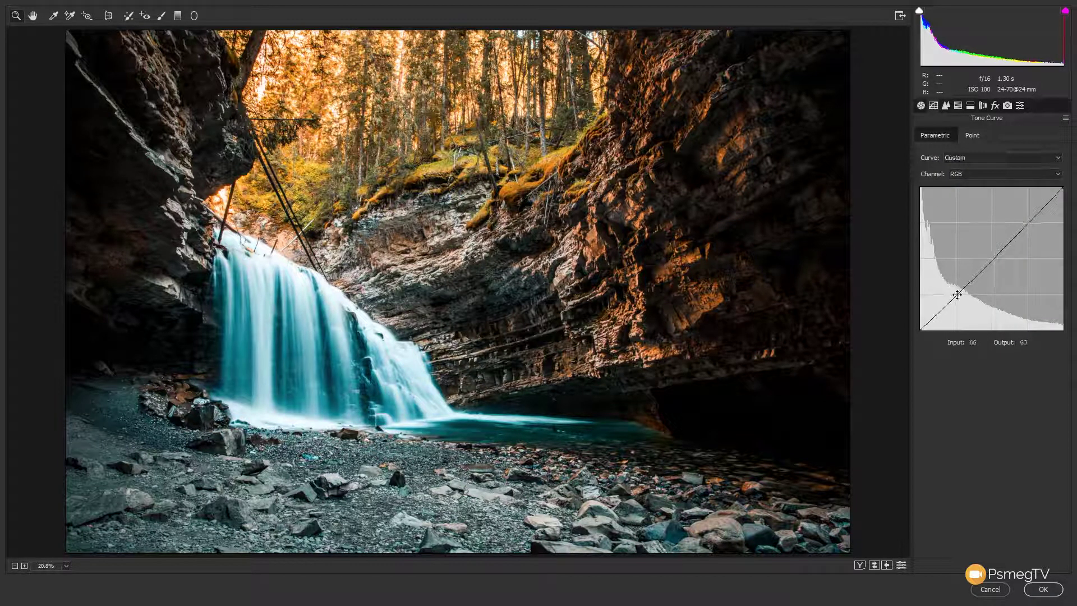
click(992, 258)
click(1028, 223)
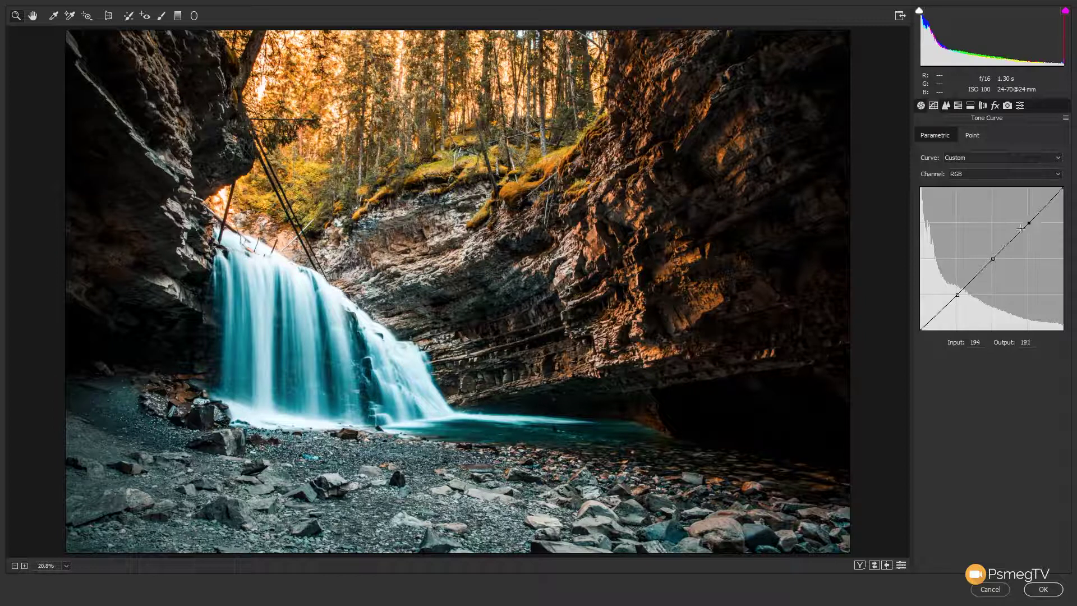
drag(920, 329, 916, 312)
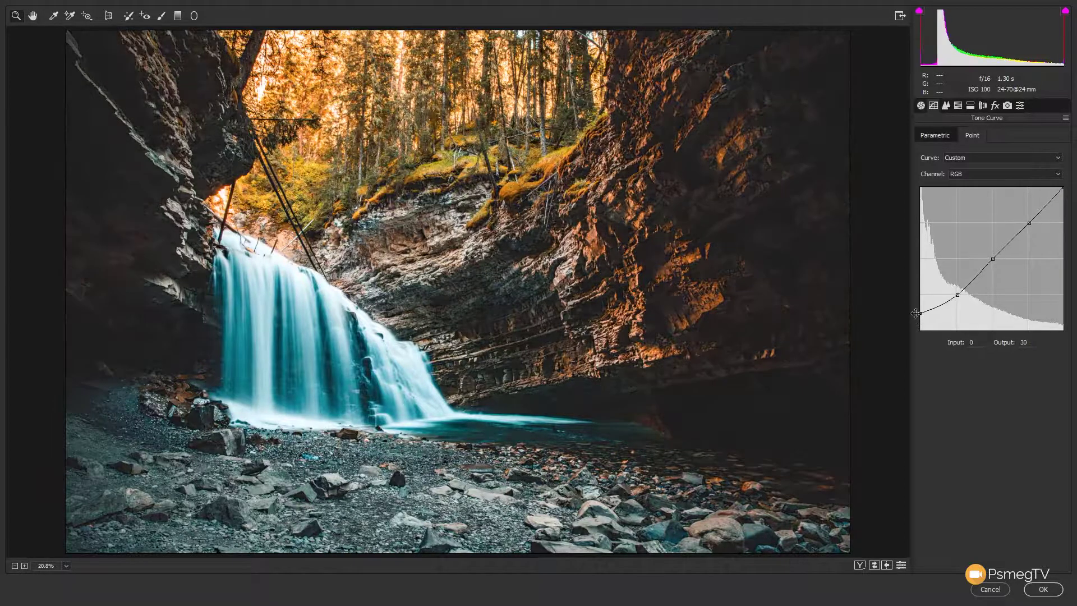
drag(992, 259, 988, 255)
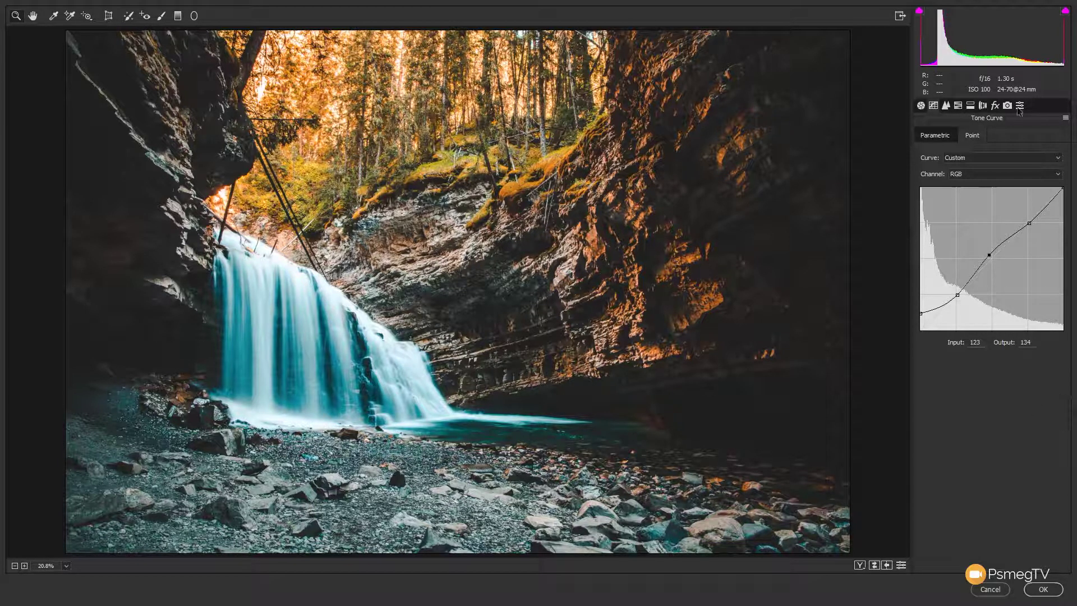
click(1019, 107)
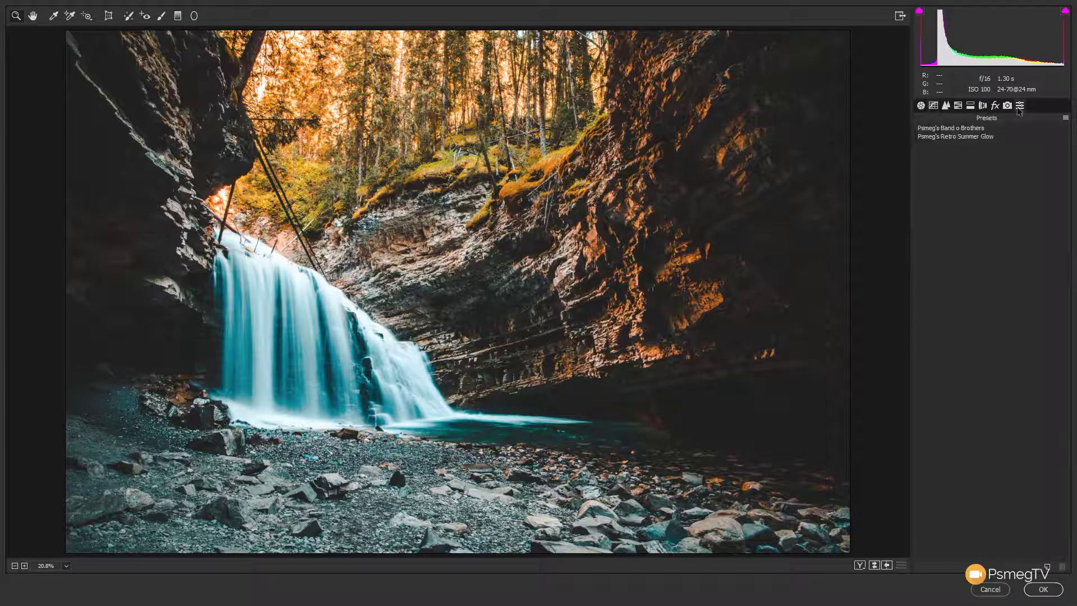
Start a new preset and uncheck every setting so it becomes a Custom Subset
click(1047, 567)
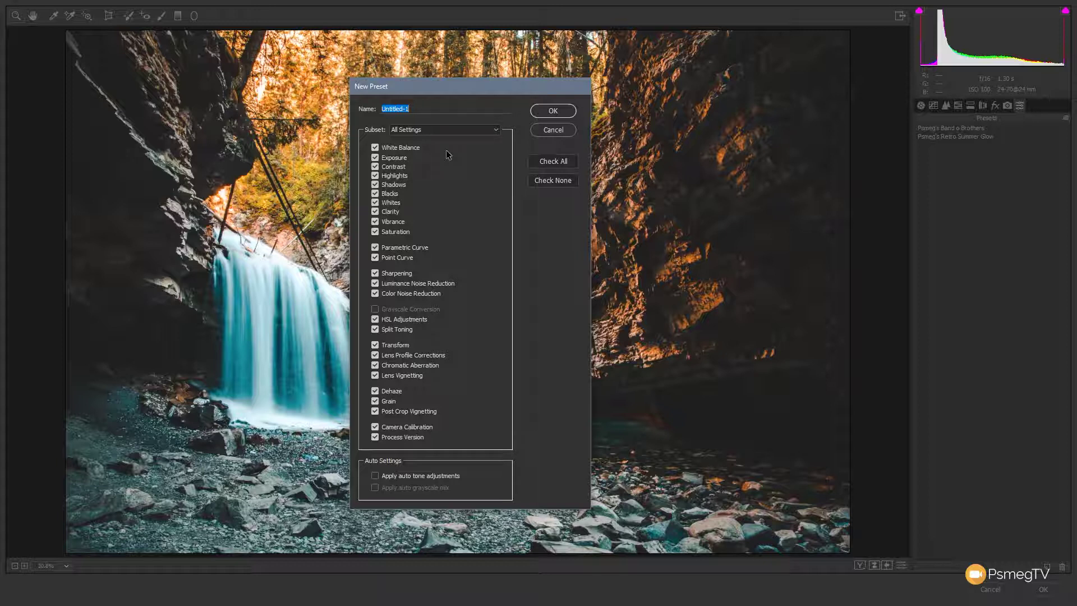
click(554, 180)
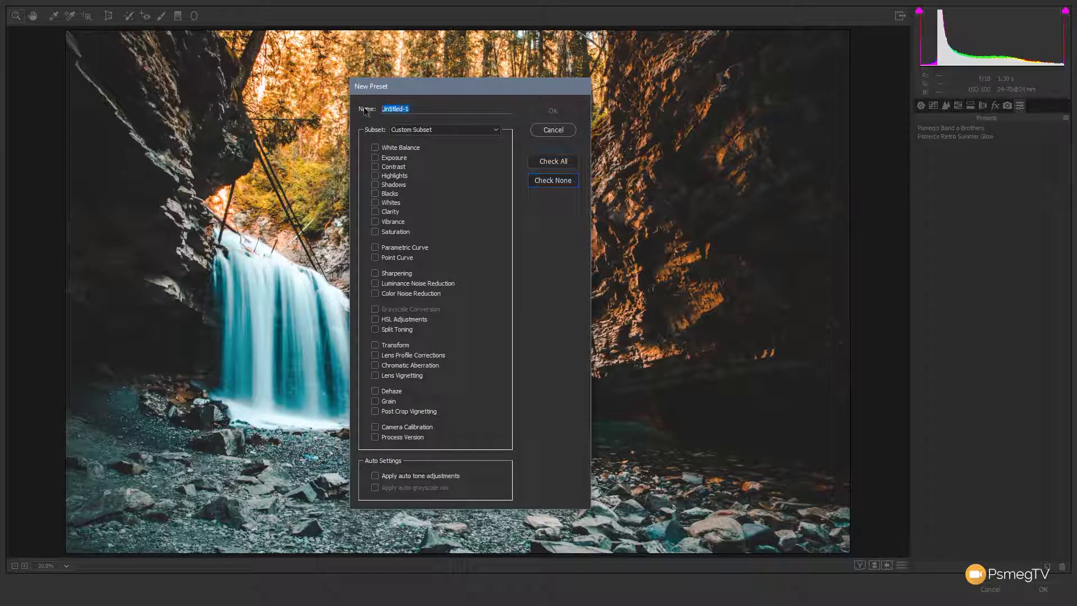
Save an 'Orange & Teal' preset with only Point Curve and Camera Calibration, then preview Band o Brothers
text(Orange & Teal)
click(393, 260)
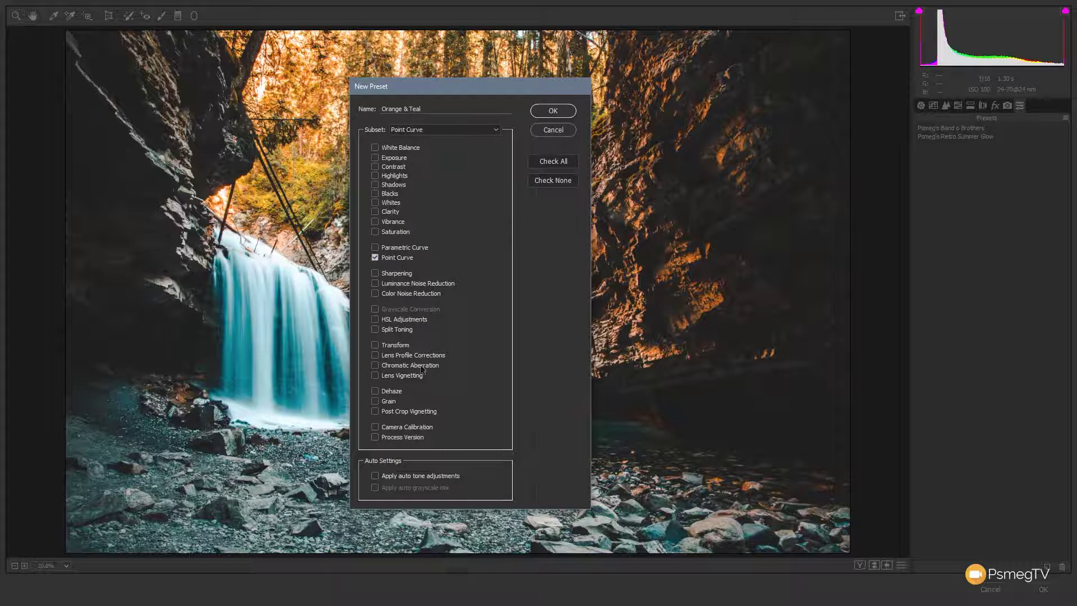
click(391, 431)
click(552, 110)
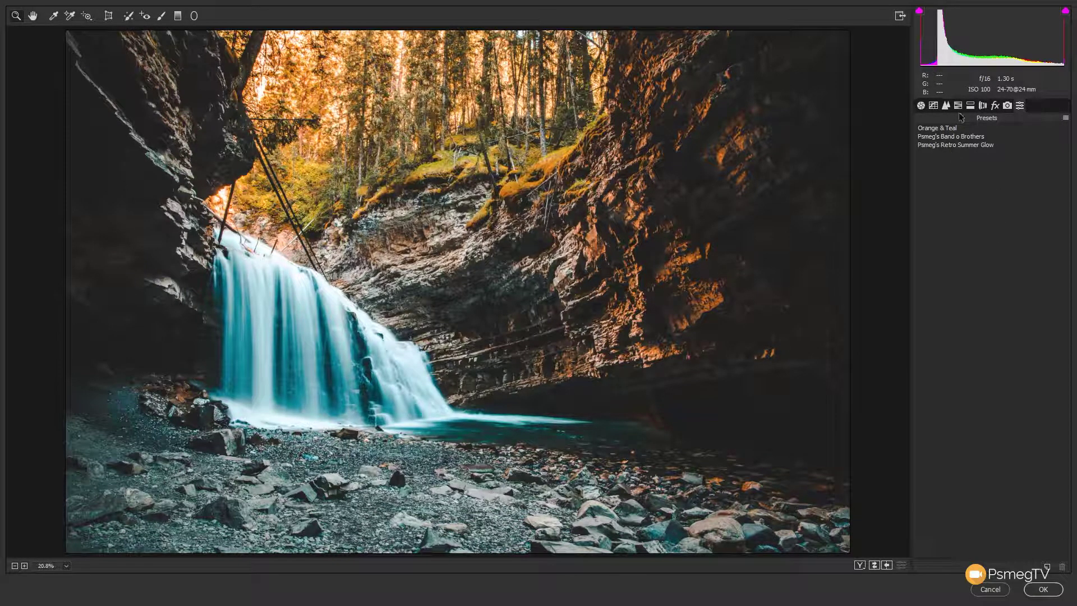
click(938, 138)
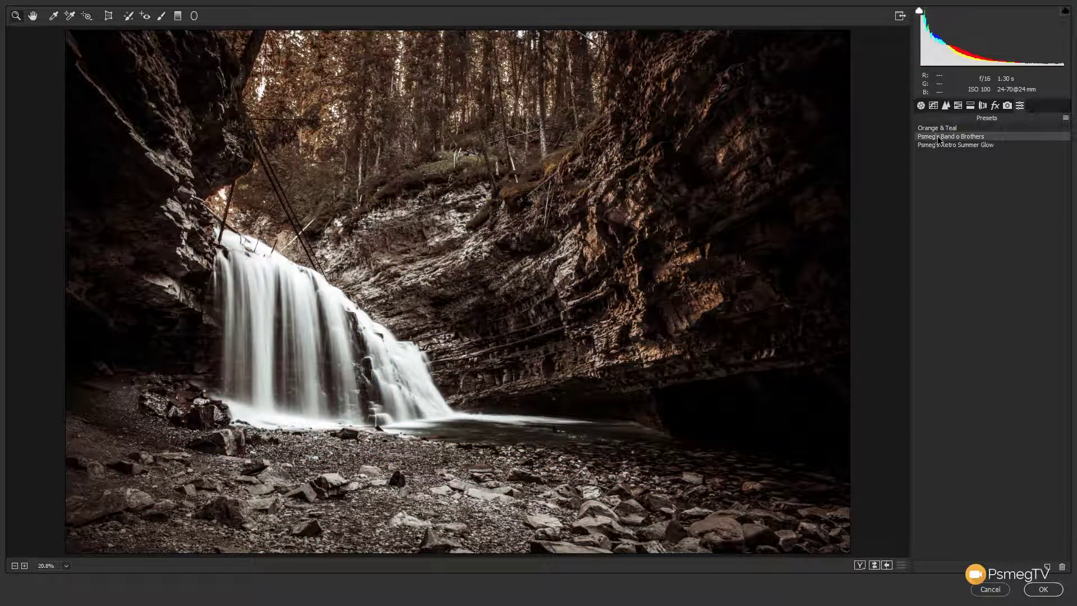
Apply Orange & Teal after previewing Retro Summer Glow, then check Clarity -42, Vibrance +34, Saturation -22
click(941, 144)
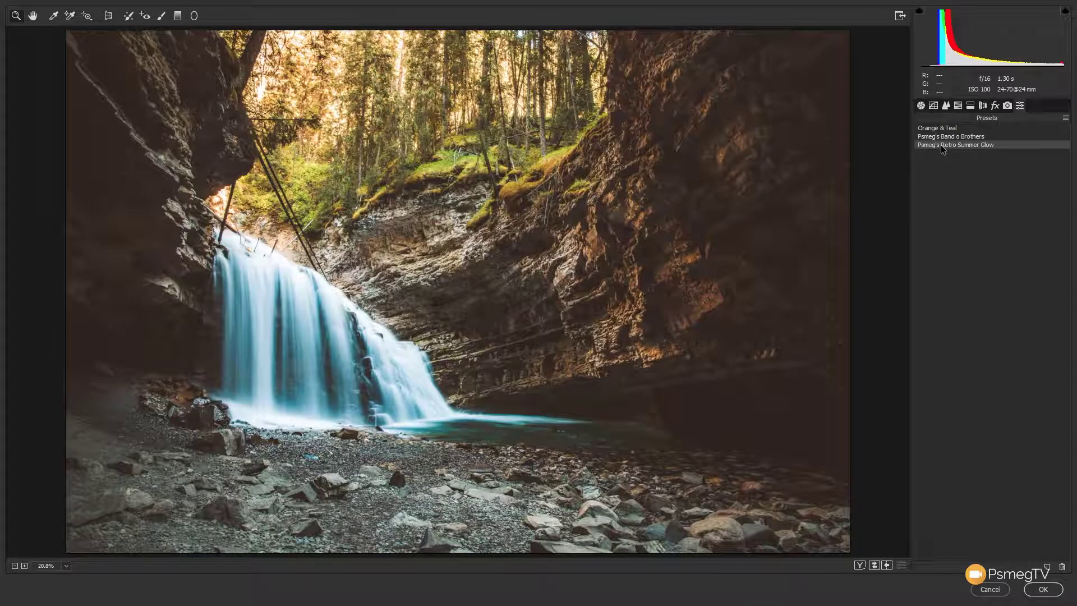
click(946, 128)
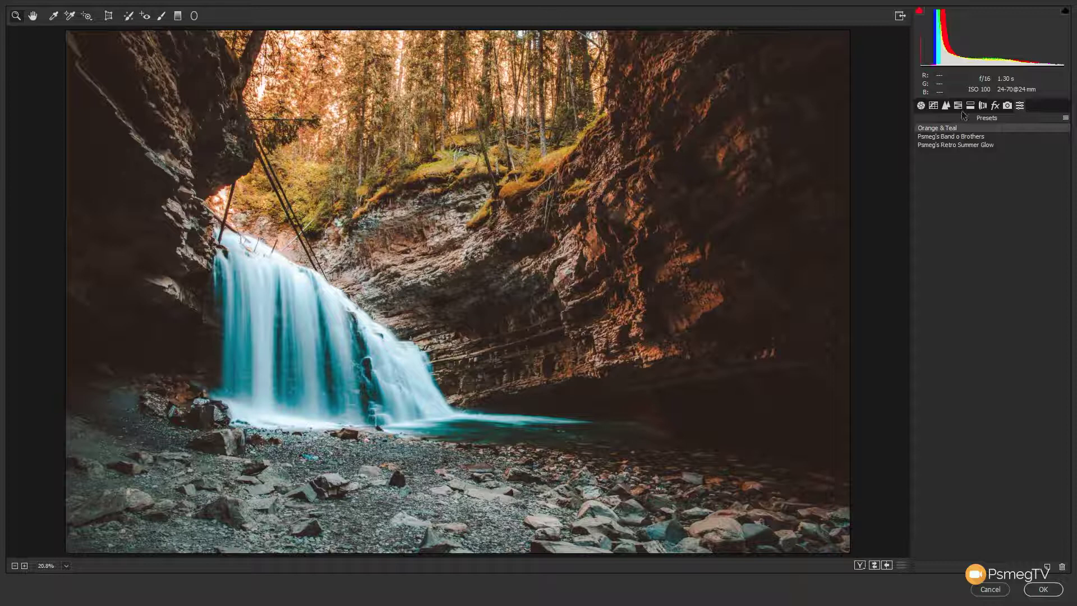
click(922, 107)
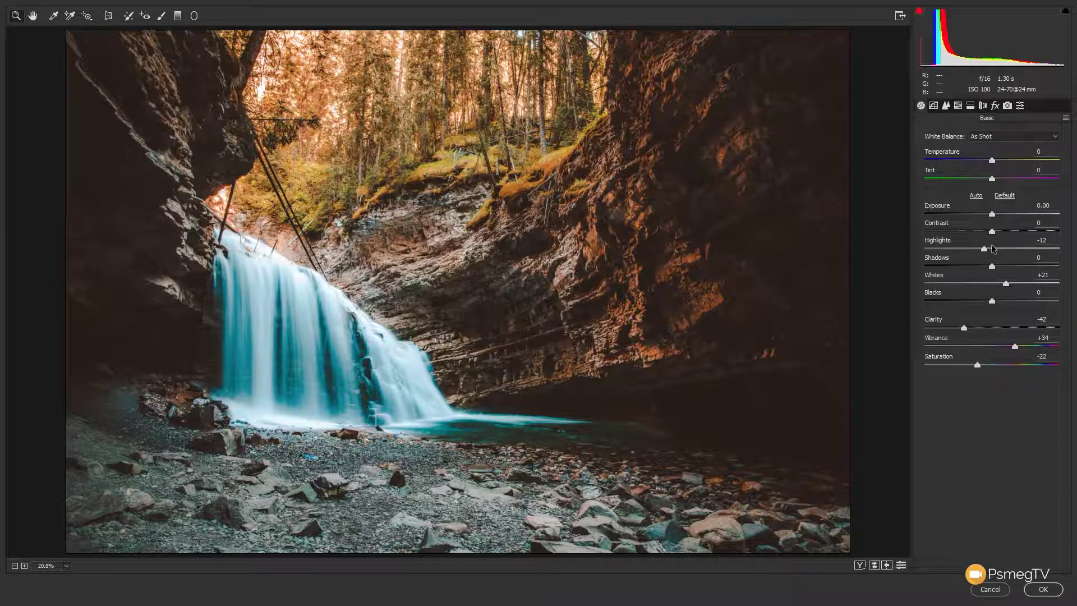
Reset Highlights, Whites, Clarity, Vibrance and Saturation to 0
double_click(984, 248)
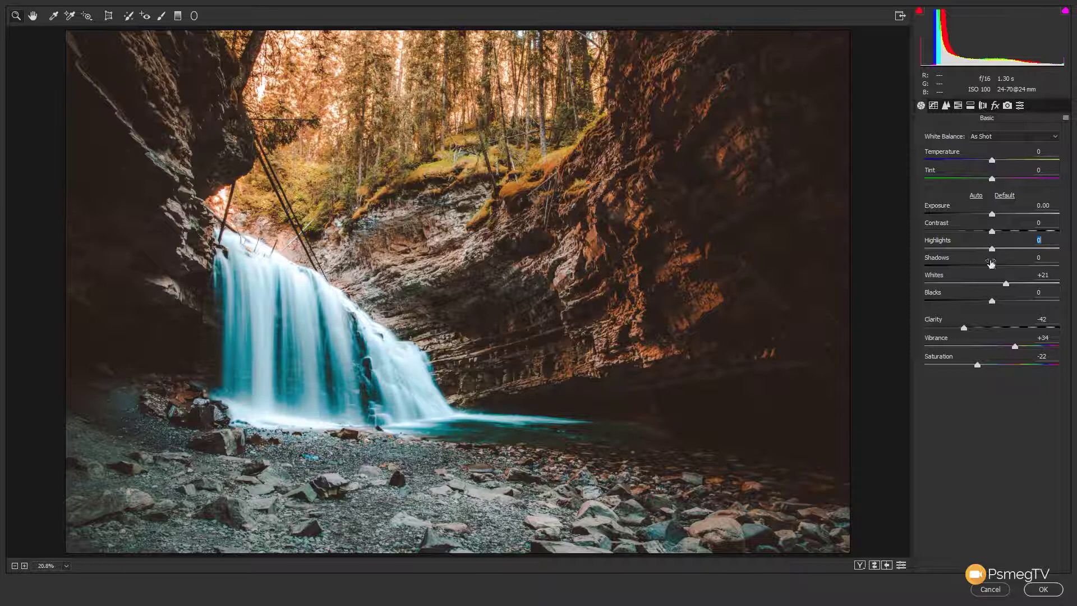
double_click(1005, 284)
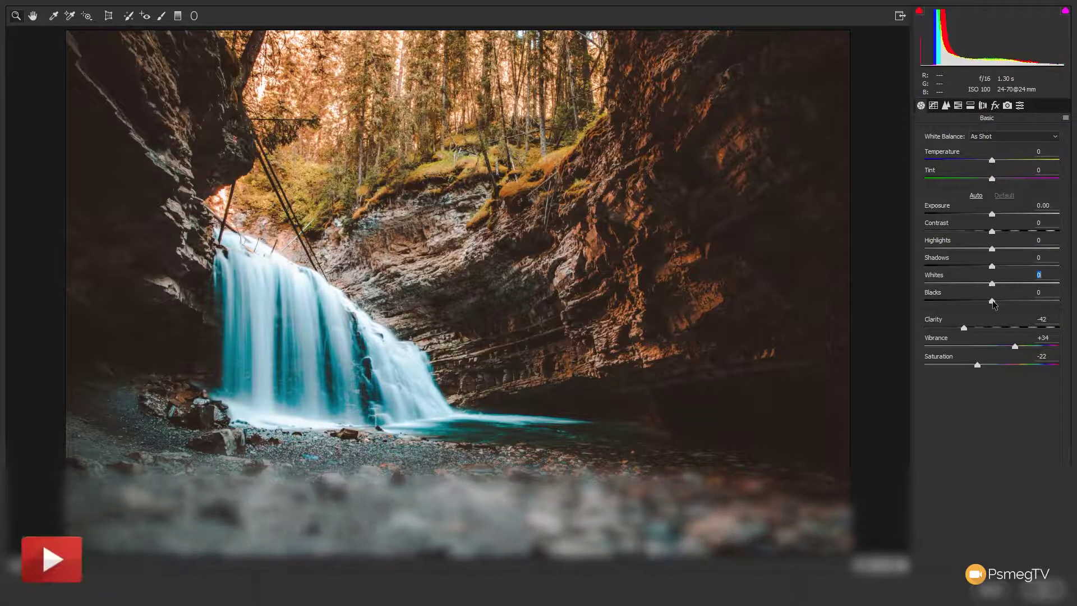
double_click(964, 327)
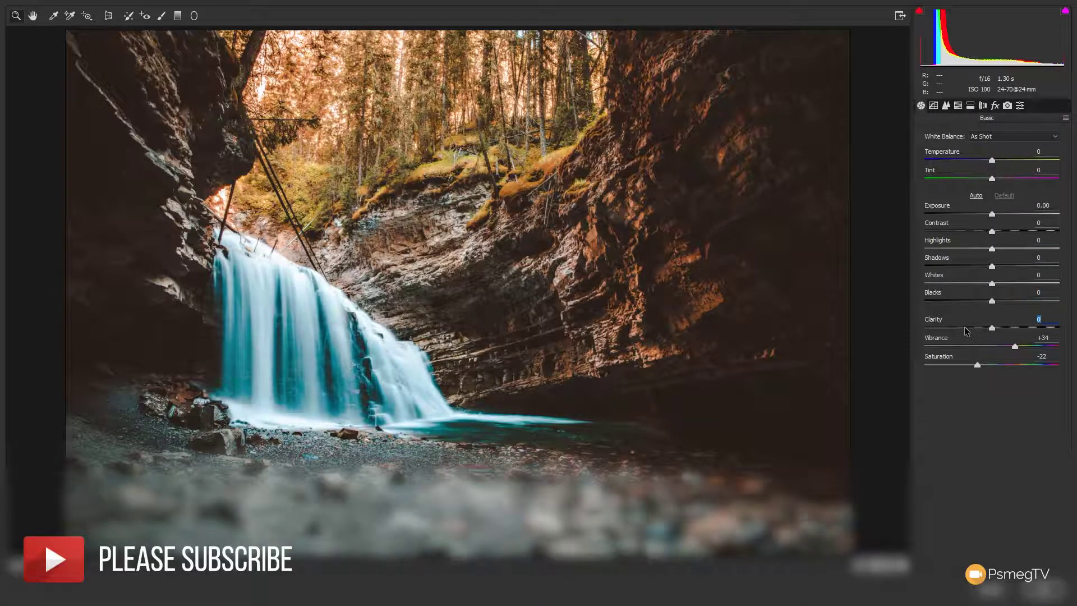
double_click(1014, 347)
double_click(979, 366)
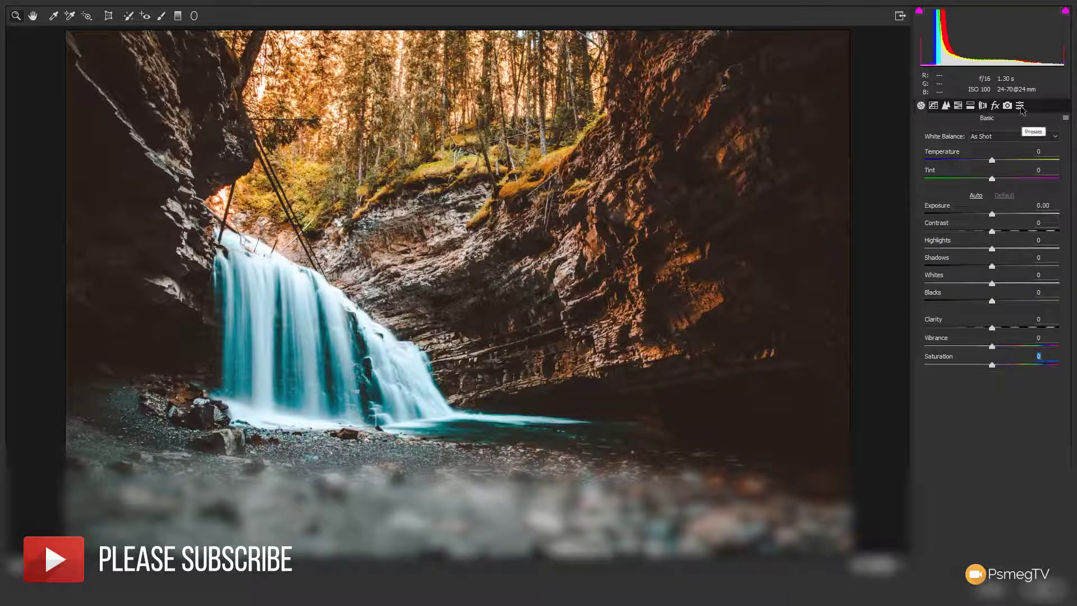
Apply the Retro Summer Glow preset and check its Basic values: Highlights -12, Whites +21
click(1020, 107)
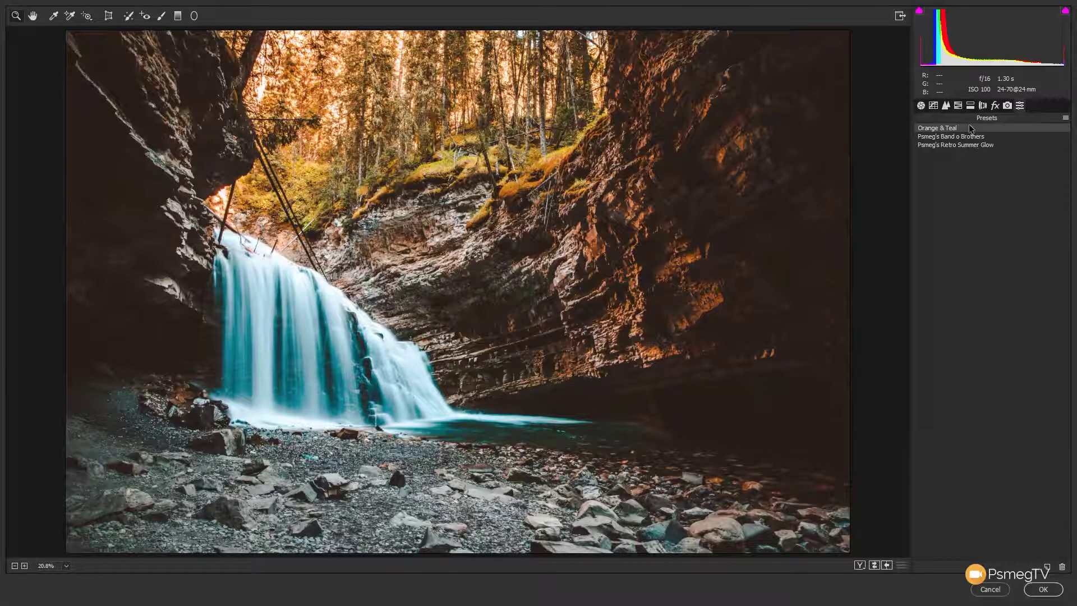
click(921, 106)
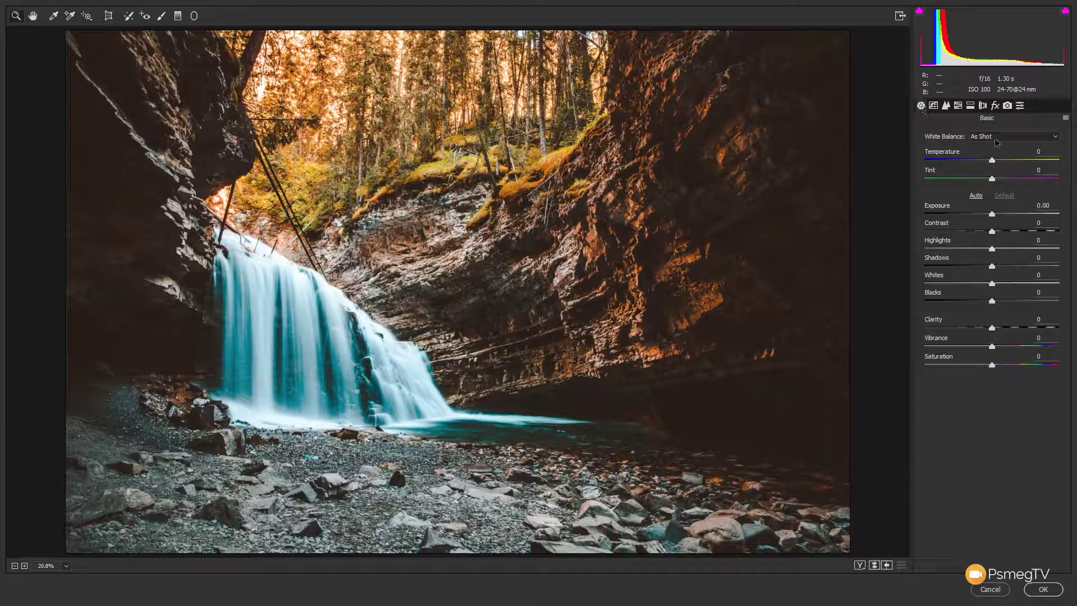
click(1020, 108)
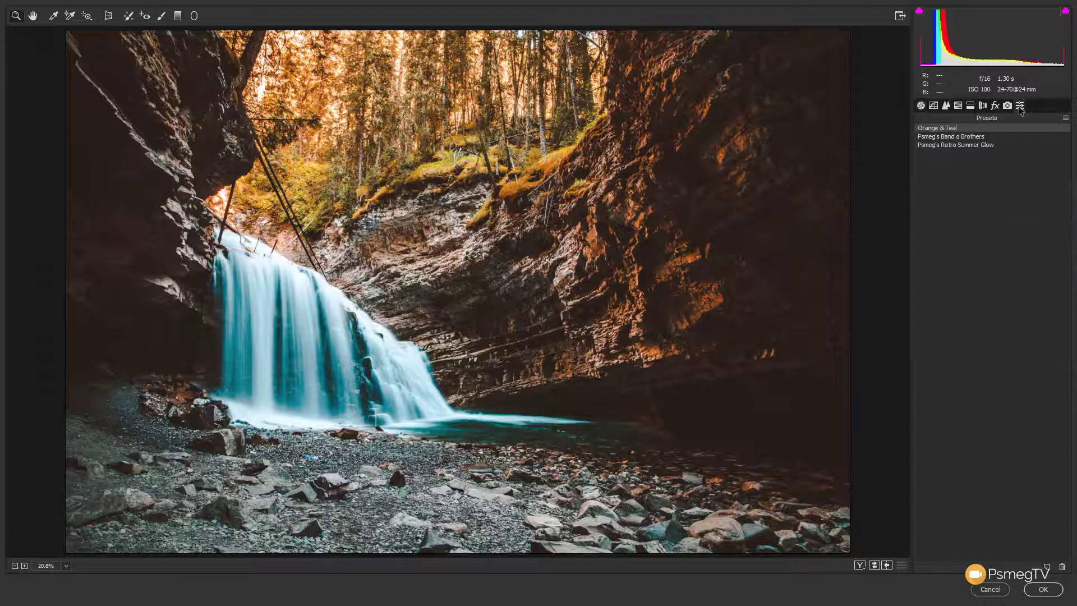
click(933, 146)
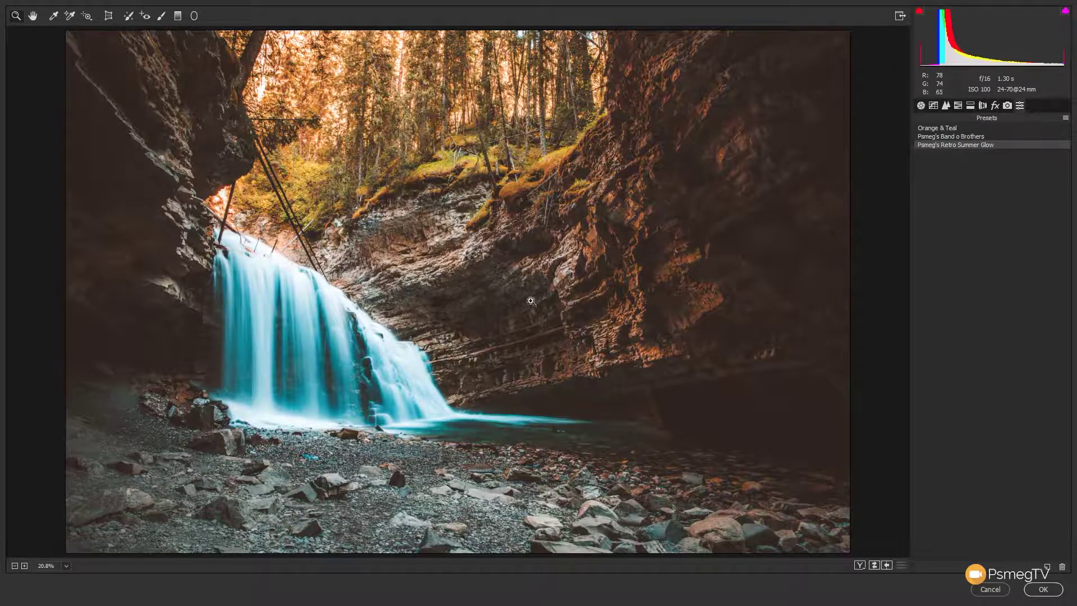
click(921, 106)
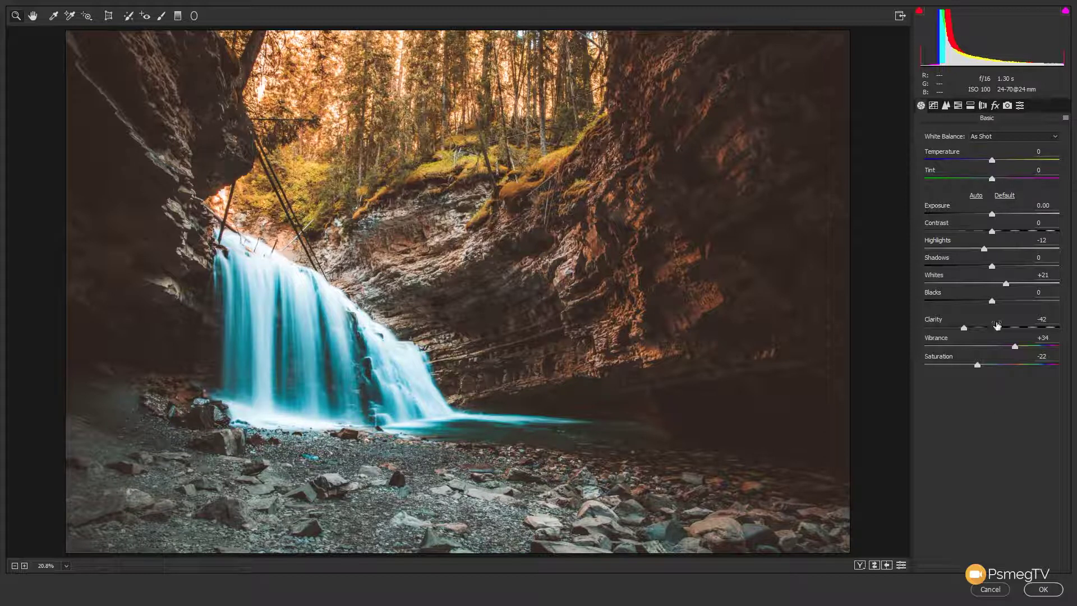
Show the saved presets list and bring up the Presets panel's options menu
click(1020, 105)
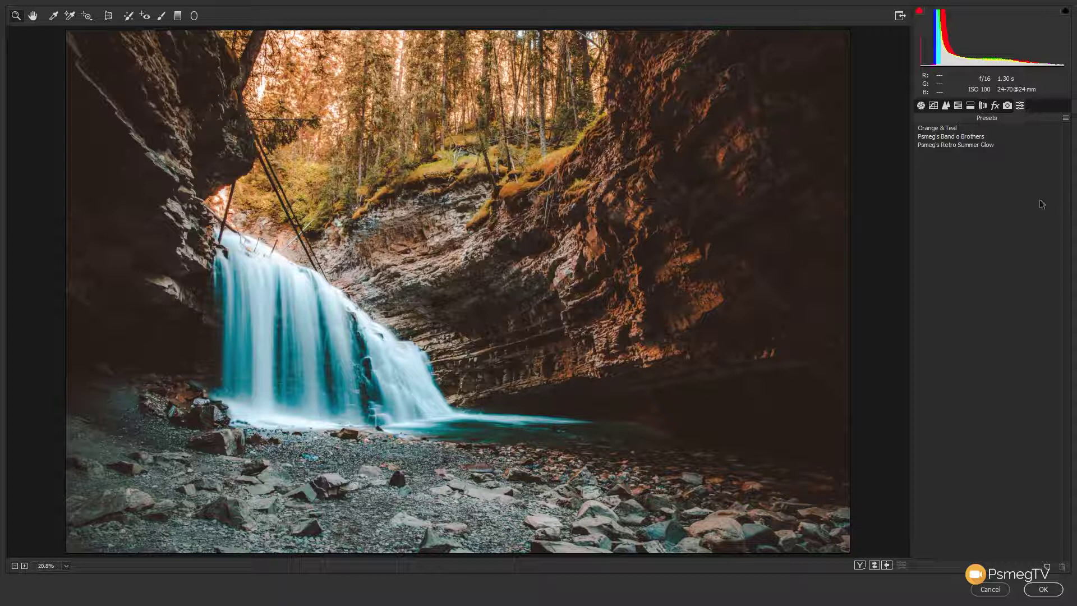
click(1065, 119)
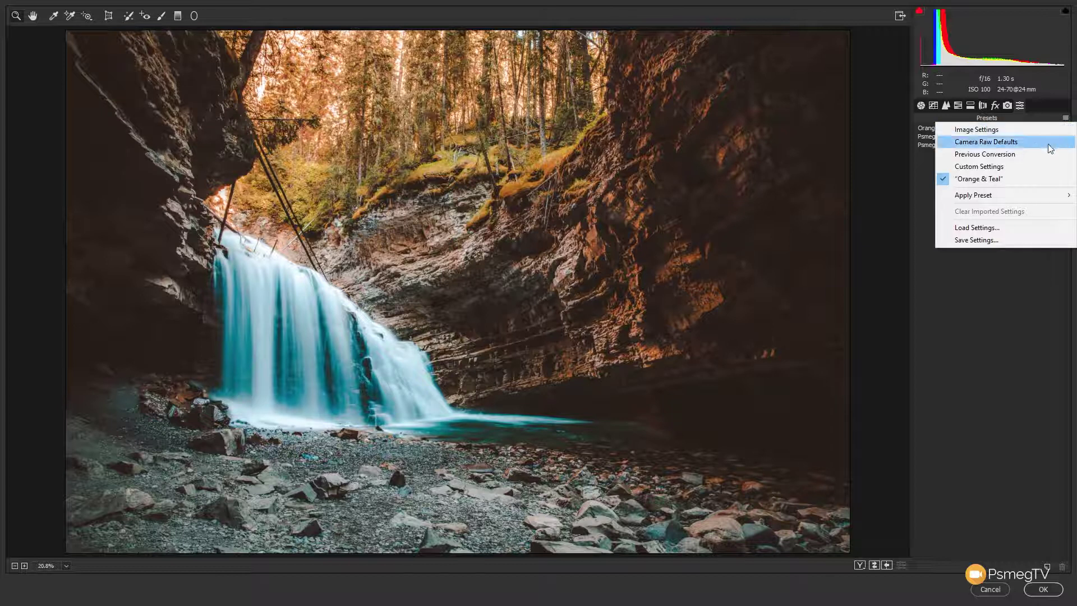
Choose Load Settings and reposition the dialog showing the three .xmp files in CameraRaw Settings
click(1001, 229)
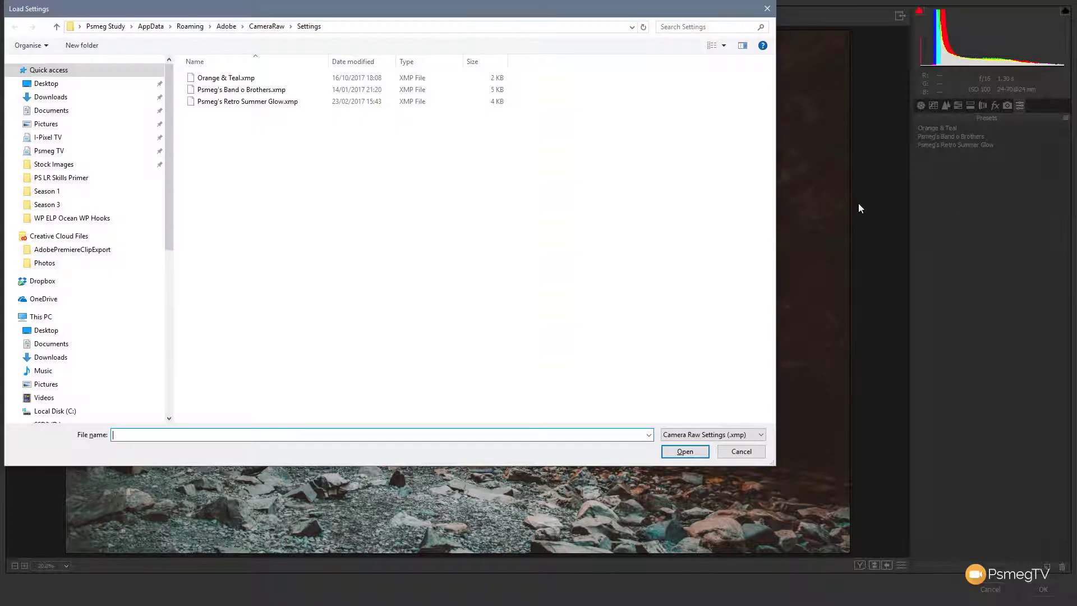
drag(616, 52, 629, 55)
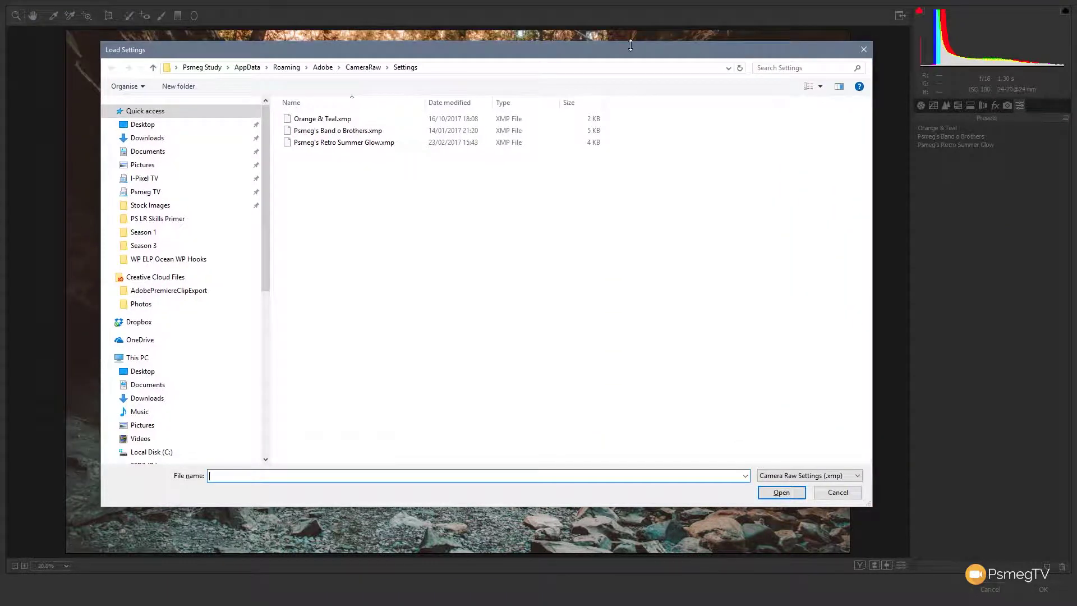